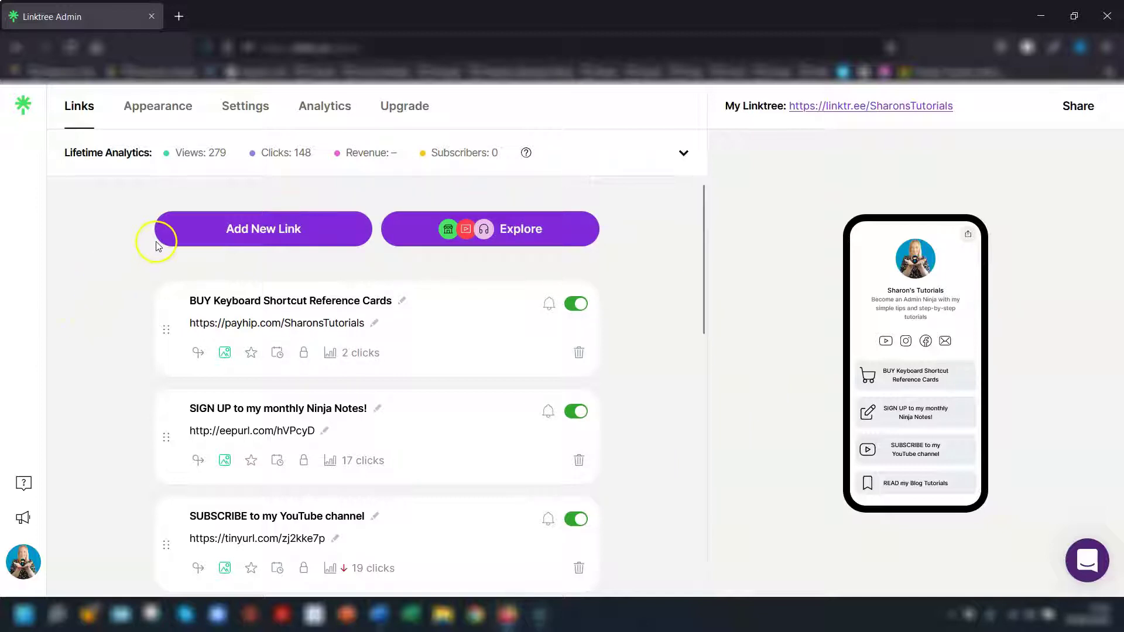
Add a Contact Form item from the Explore gallery's Grow your following section.
click(501, 228)
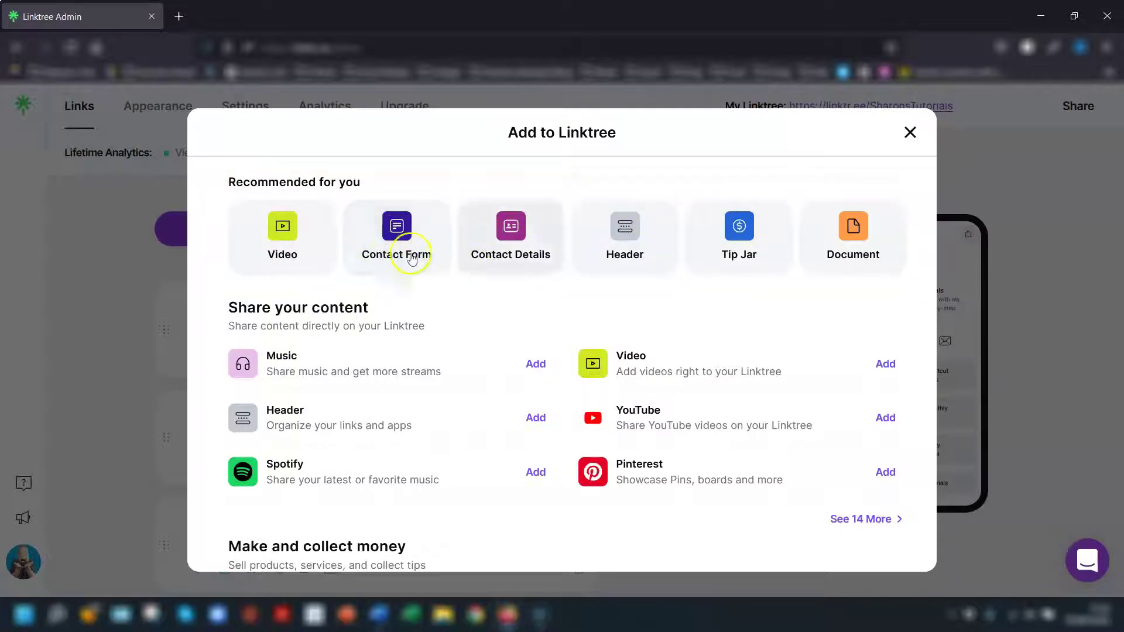
scroll(222, 246, down, 6)
scroll(228, 251, down, 2)
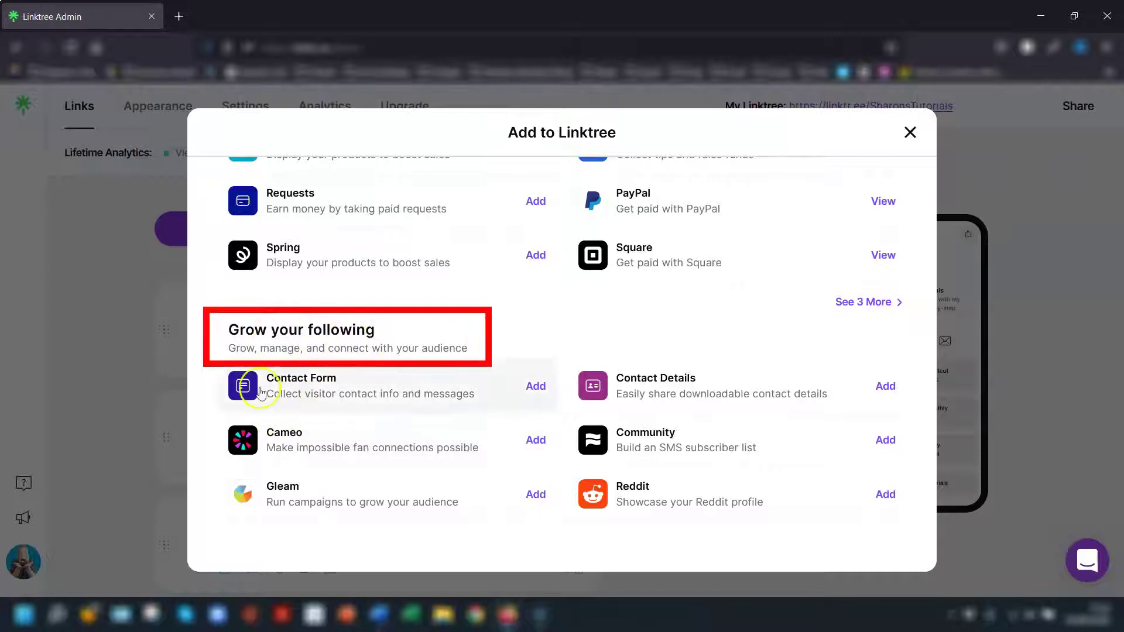
click(309, 387)
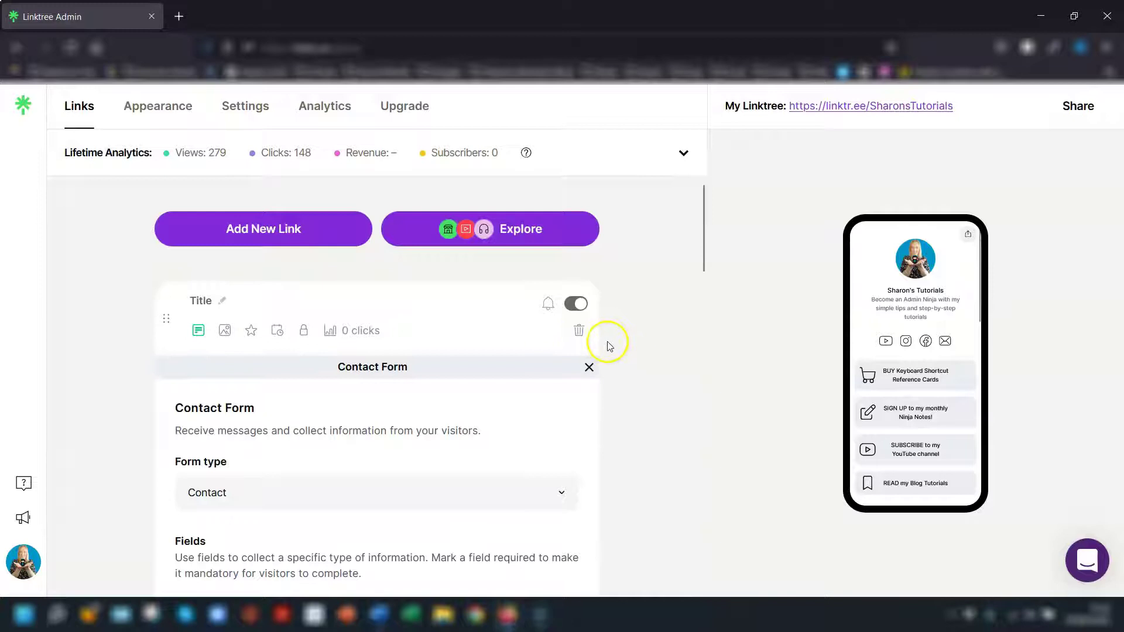
Title the contact form 'Got a question?'.
scroll(510, 396, down, 2)
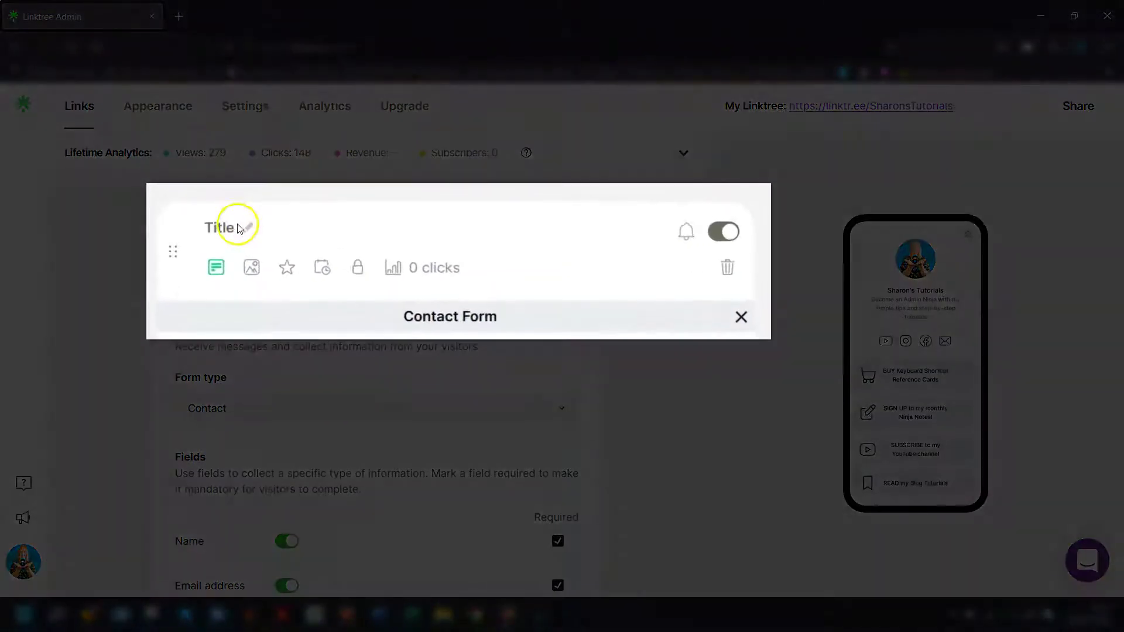
click(237, 220)
text(Got a question?)
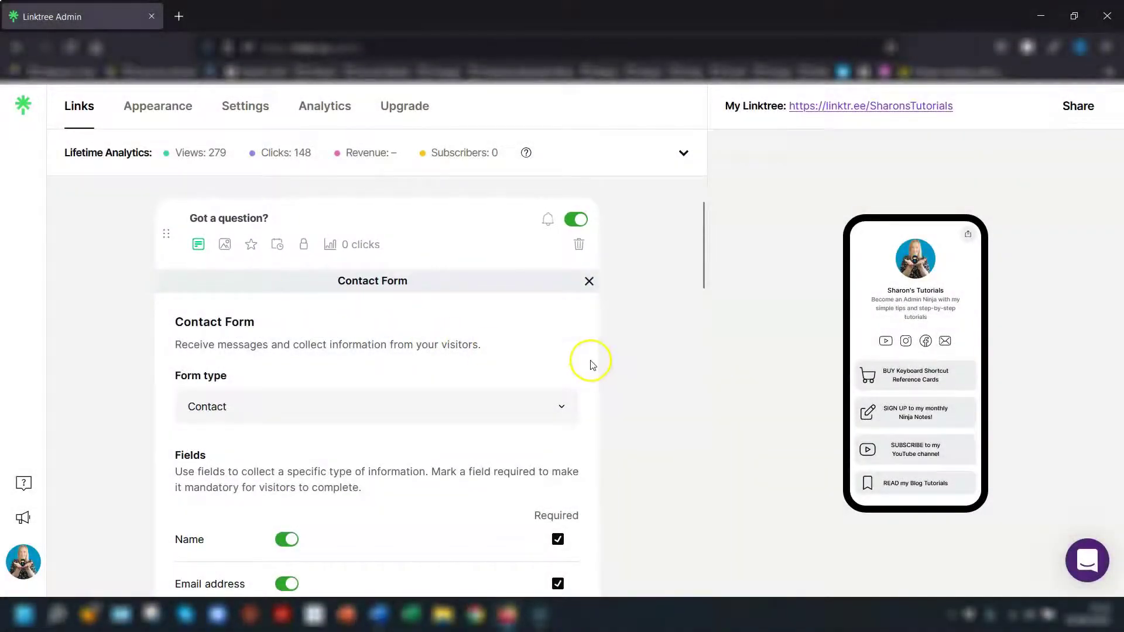
Switch off the form's Mobile number field.
scroll(588, 363, down, 3)
scroll(588, 363, down, 2)
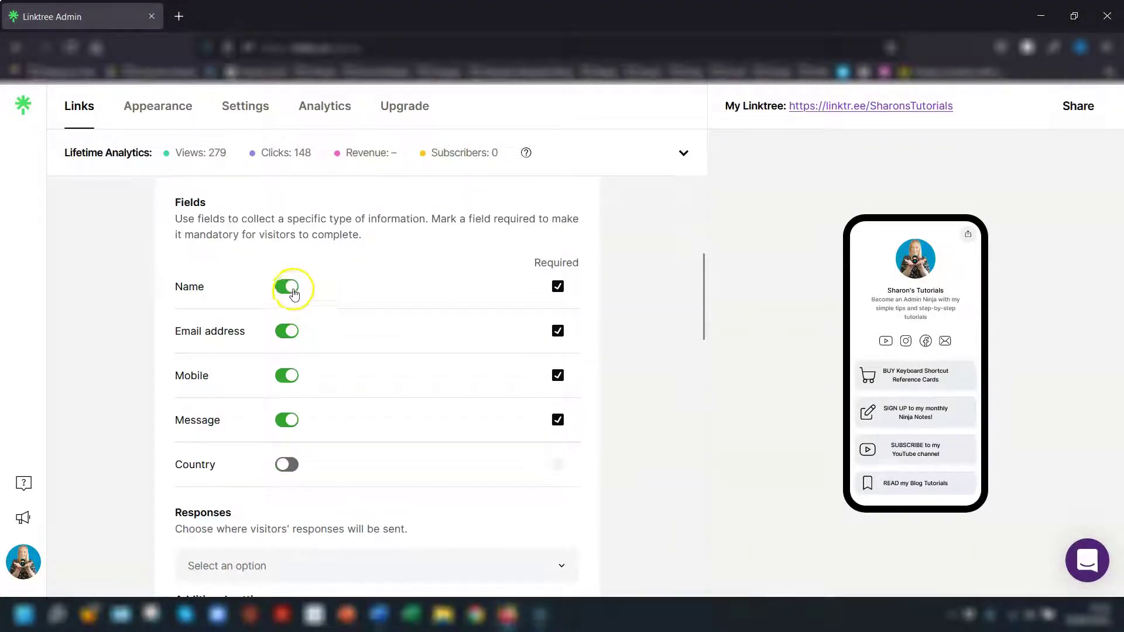
click(289, 379)
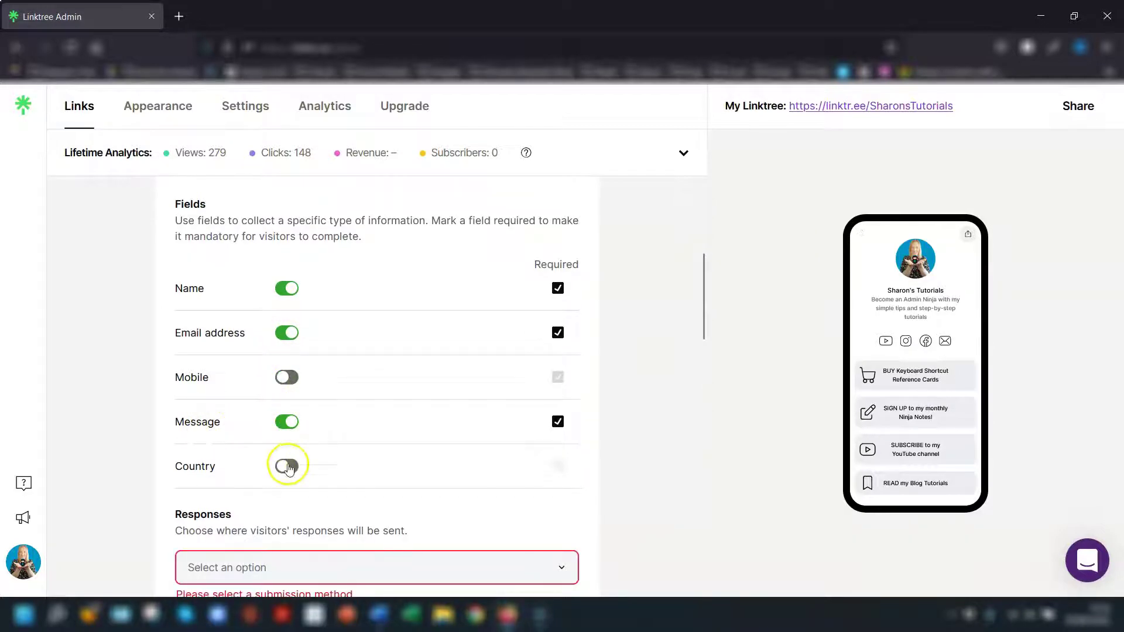
Set form responses to Send to email and enter the recipient address.
scroll(295, 472, down, 3)
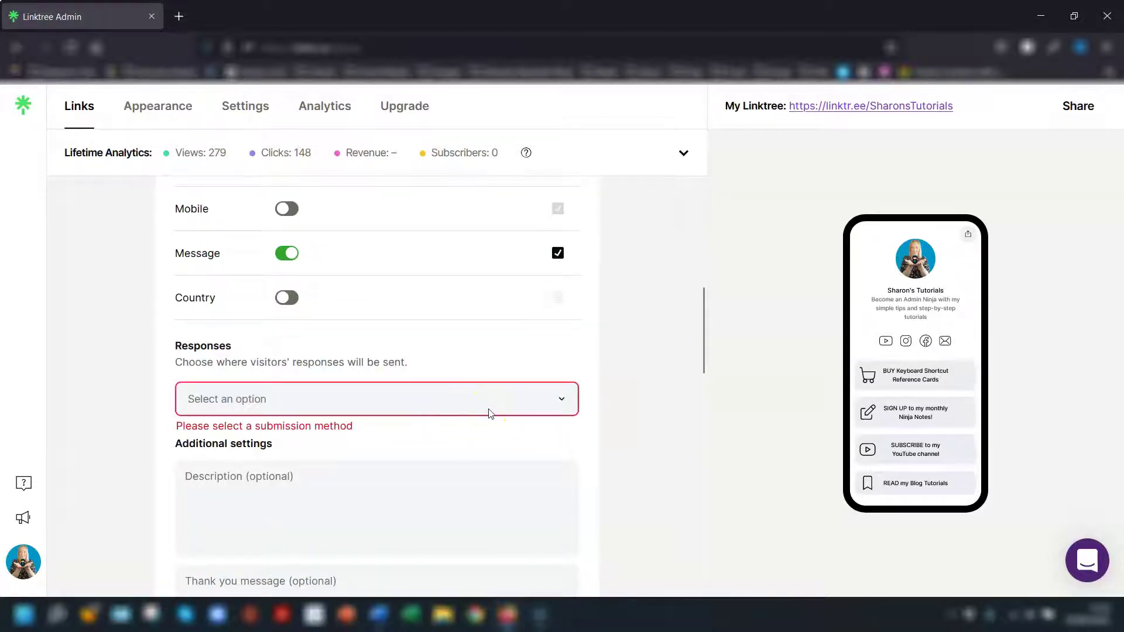
click(542, 397)
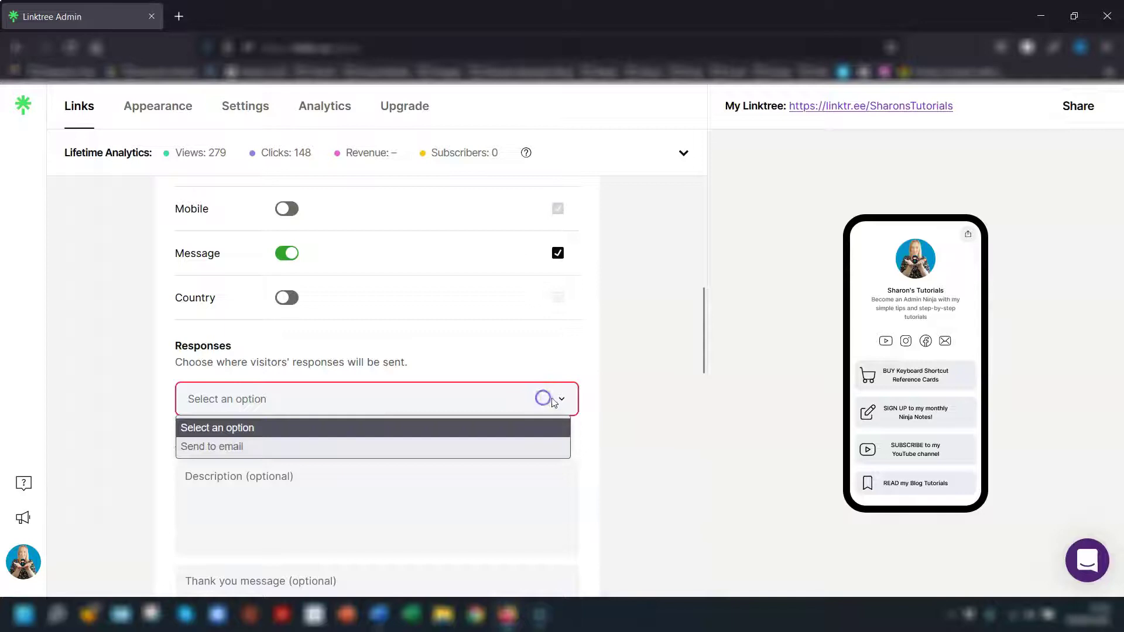
click(313, 447)
click(226, 441)
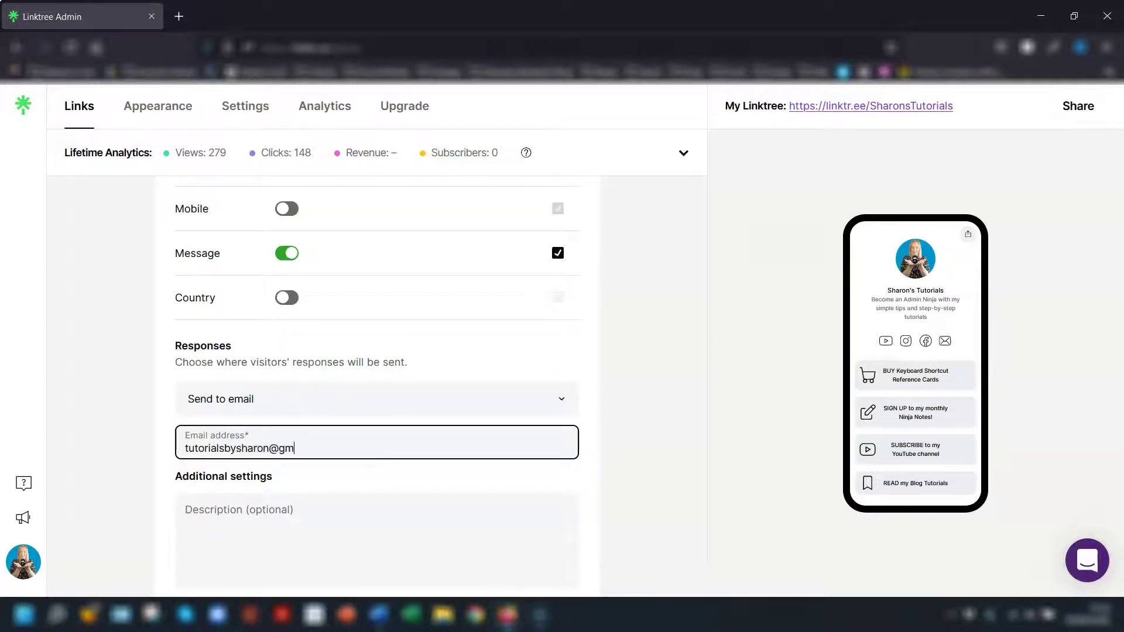
Add a thank-you message promising visitors a reply within 2 days.
scroll(240, 441, down, 3)
click(271, 340)
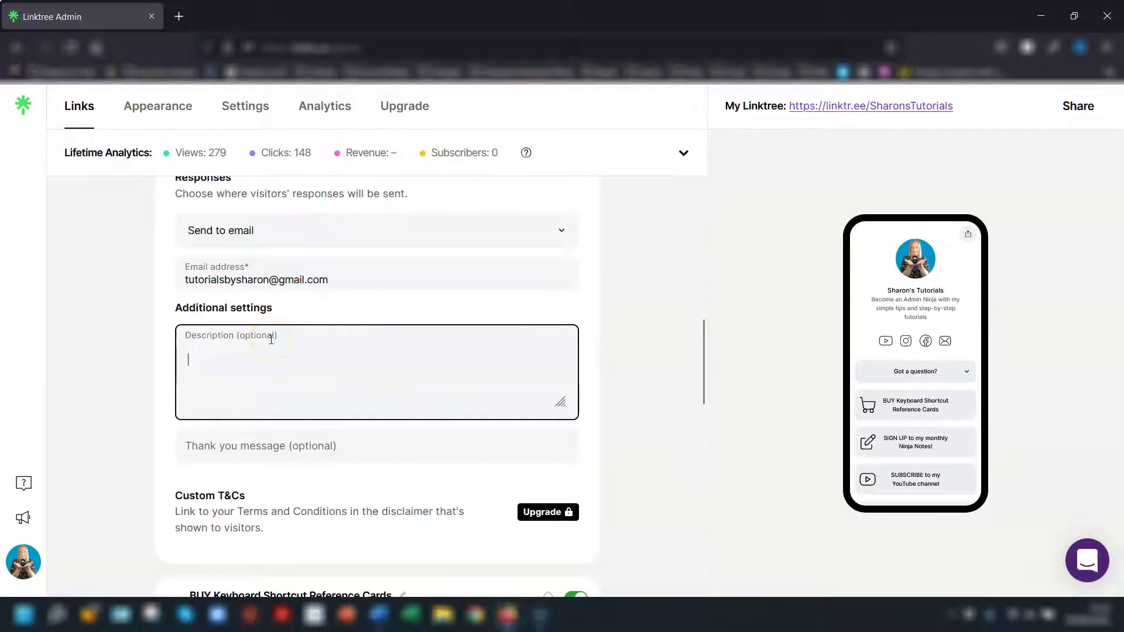
click(292, 450)
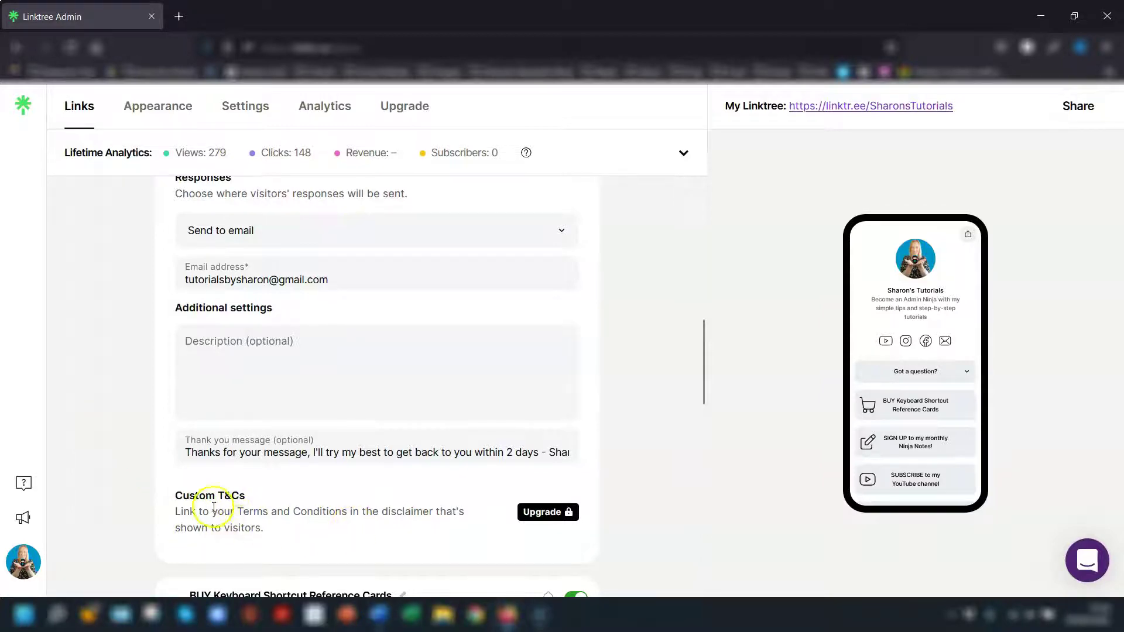
scroll(642, 328, up, 5)
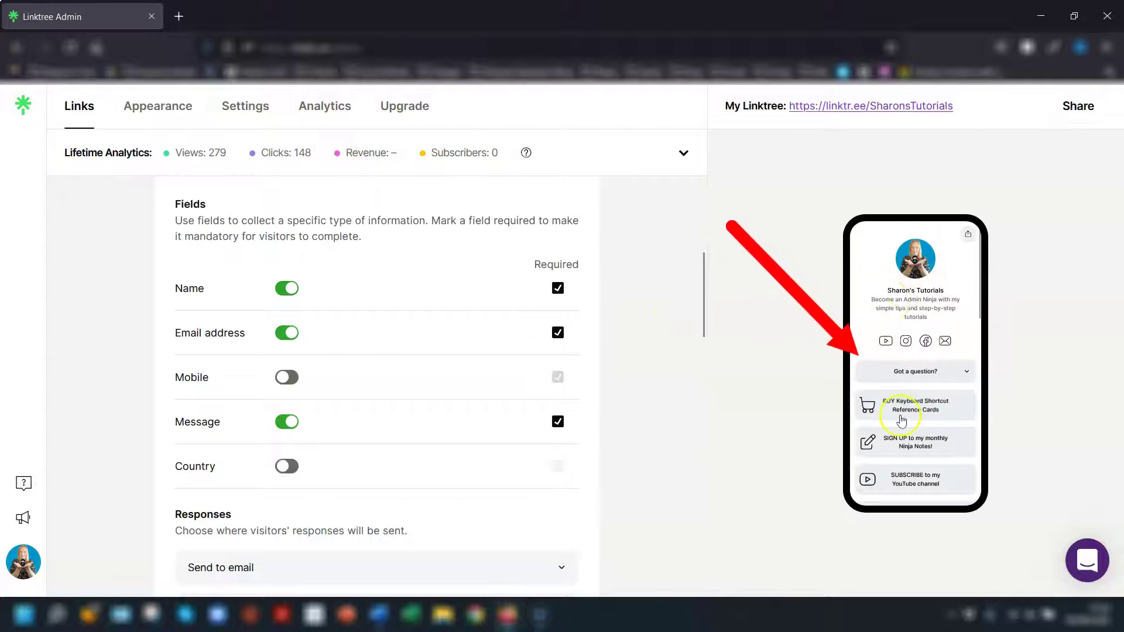
scroll(644, 338, up, 5)
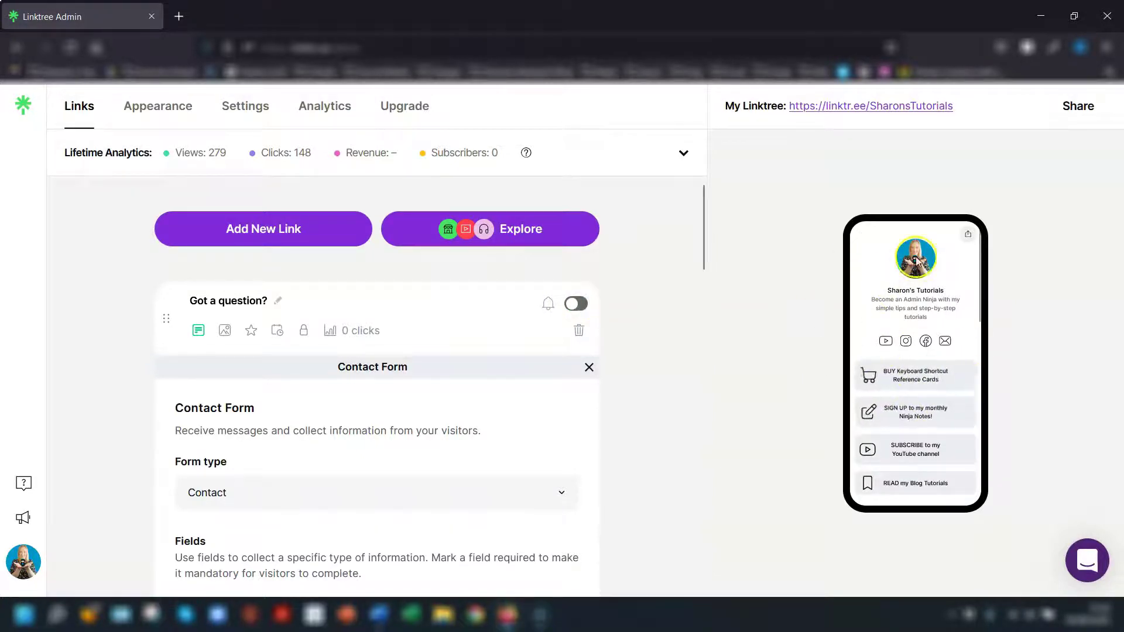
Set the link's thumbnail to the Tabler question-mark icon, found by searching 'quest'.
click(225, 332)
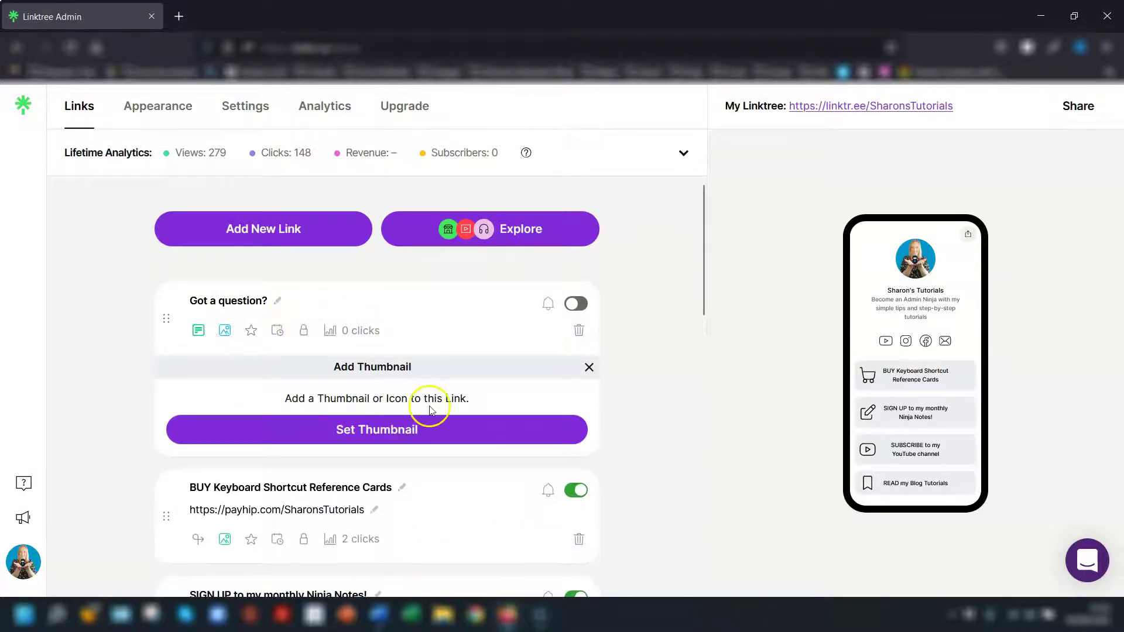
click(374, 430)
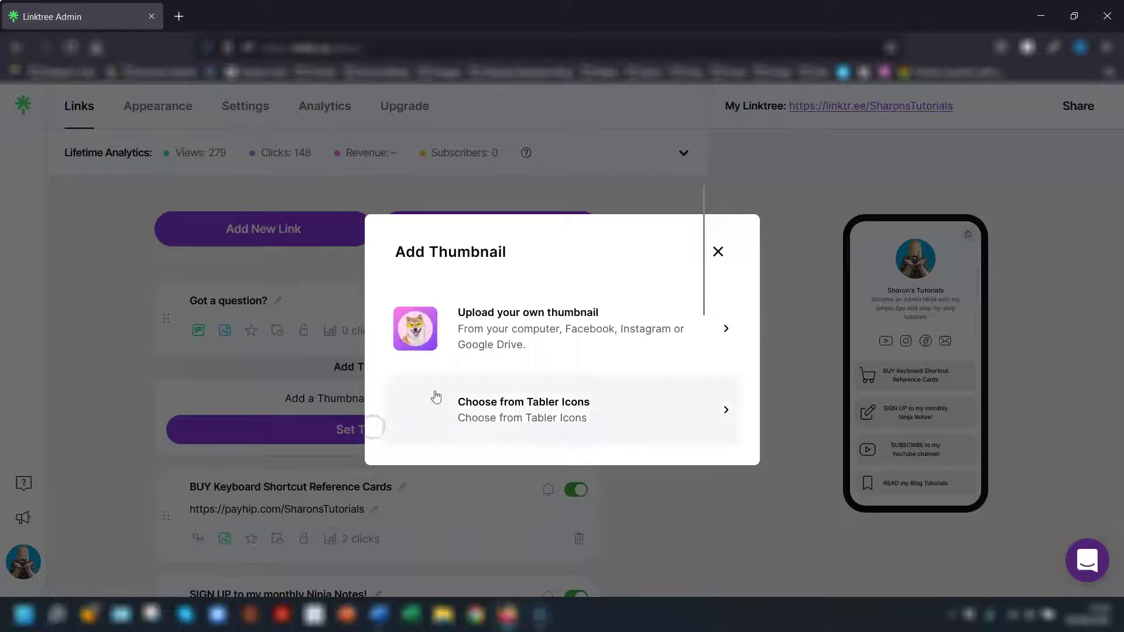
click(489, 410)
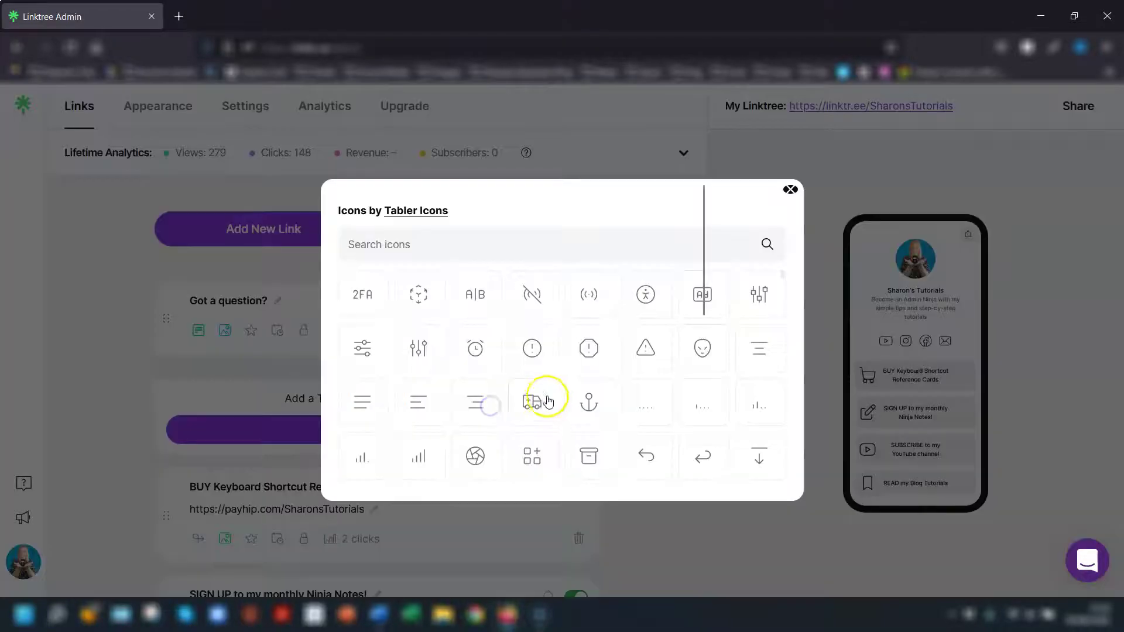
click(411, 246)
text(question)
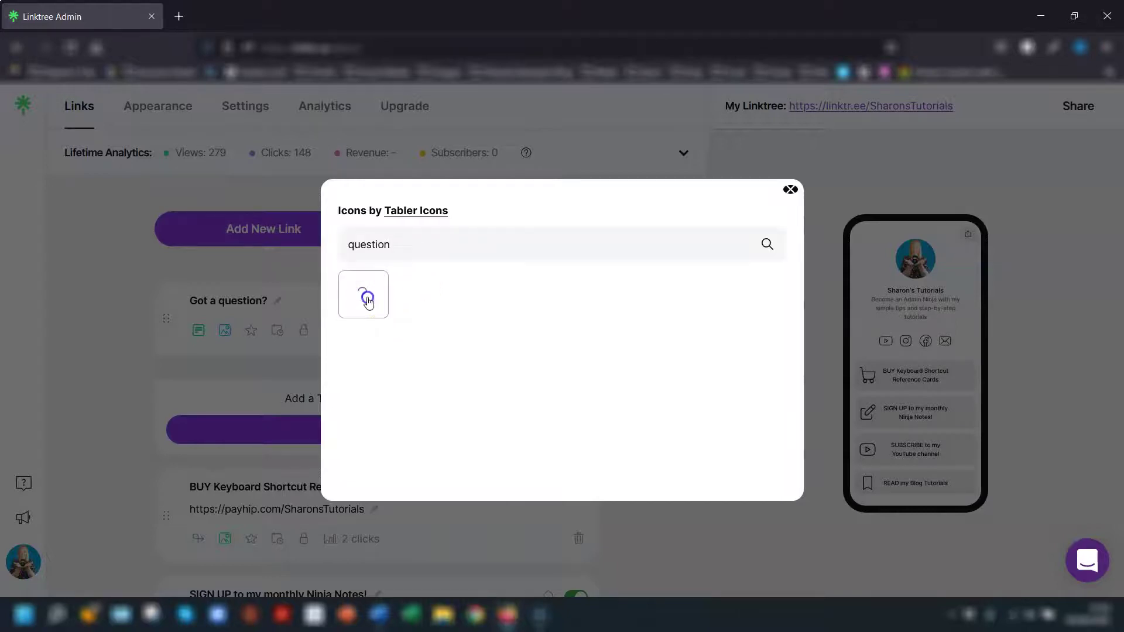
click(363, 295)
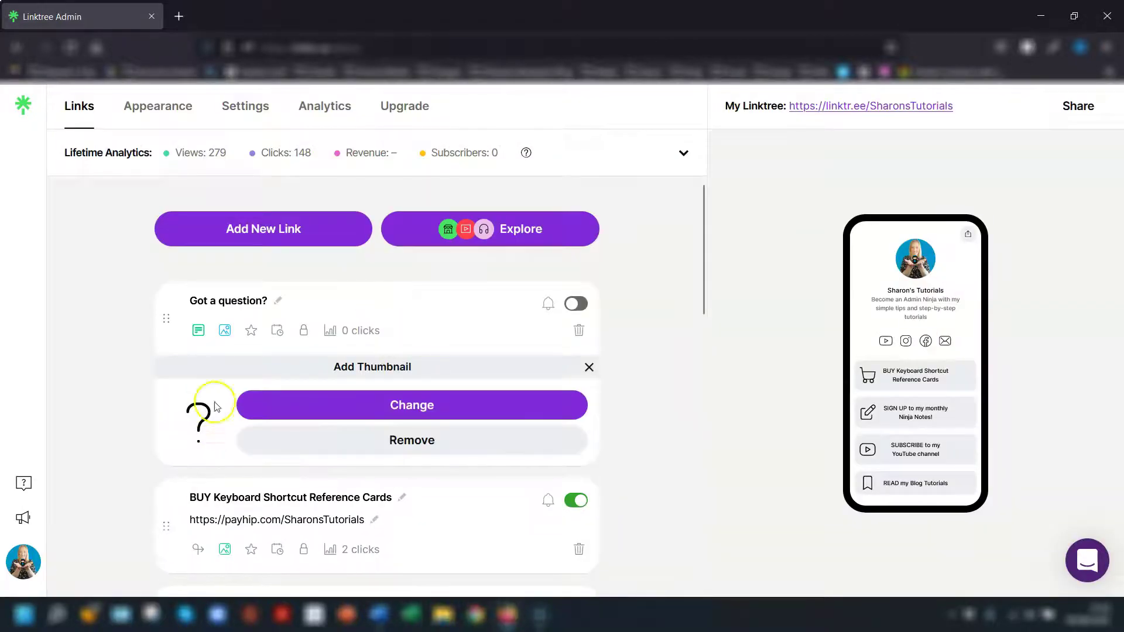
click(589, 368)
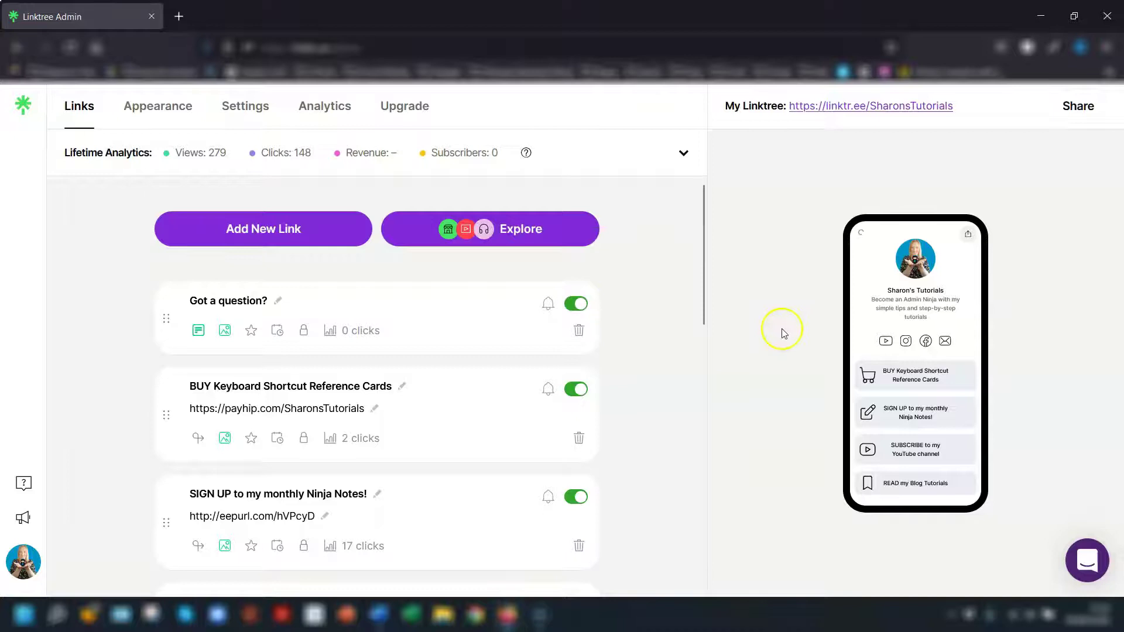
Open the live Linktree page and expand the Got a question? form's Name, Email and Message fields.
click(830, 110)
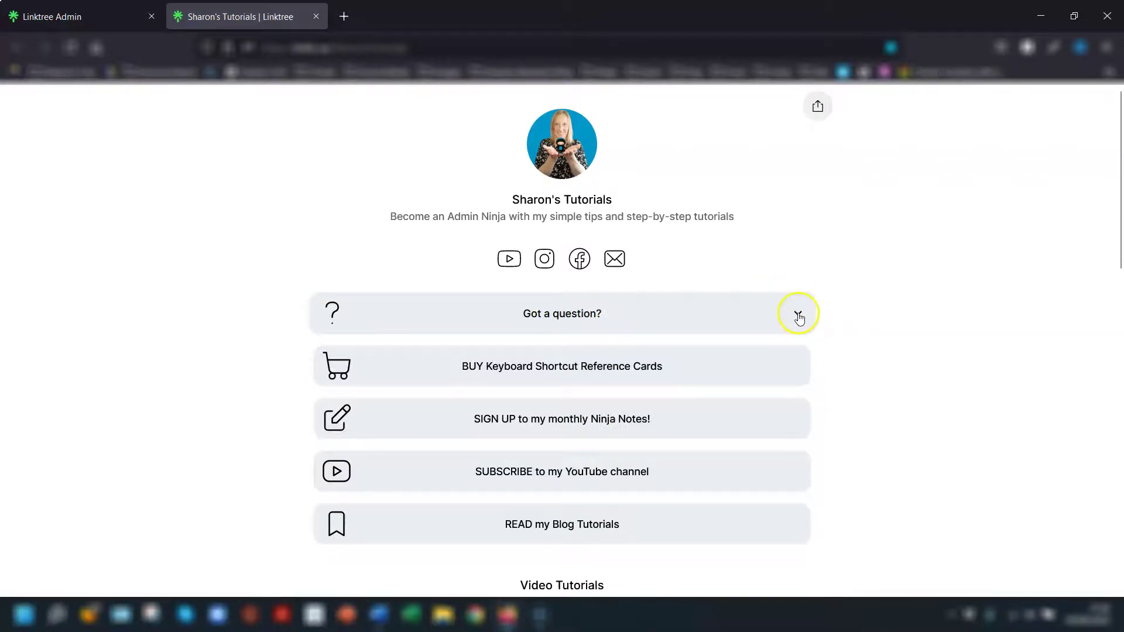
click(800, 318)
scroll(852, 329, down, 3)
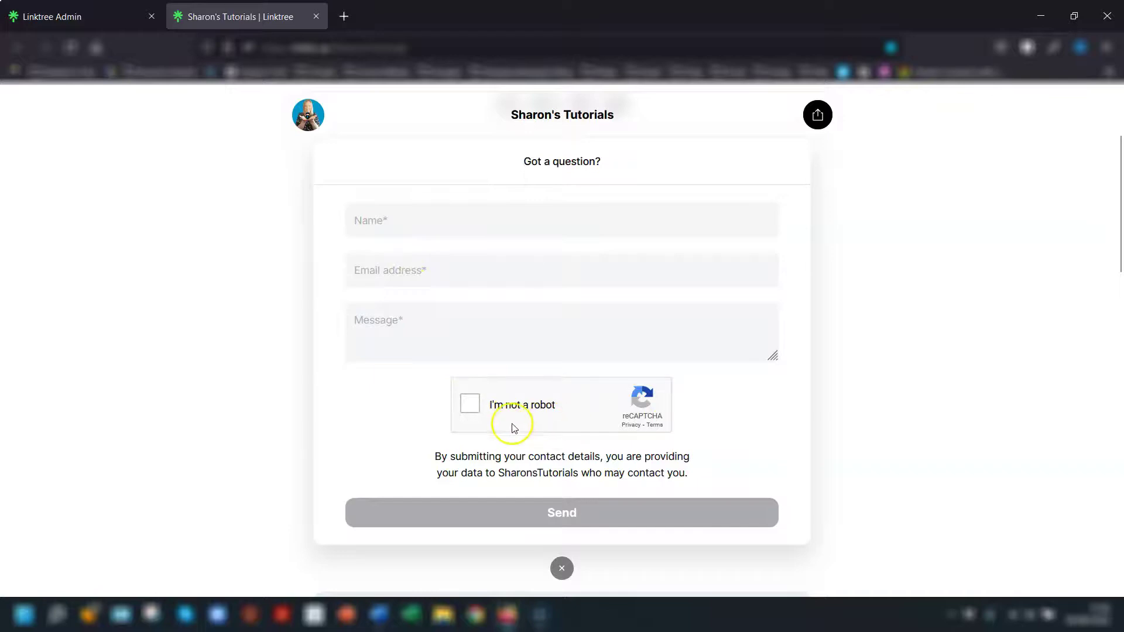
scroll(562, 459, down, 1)
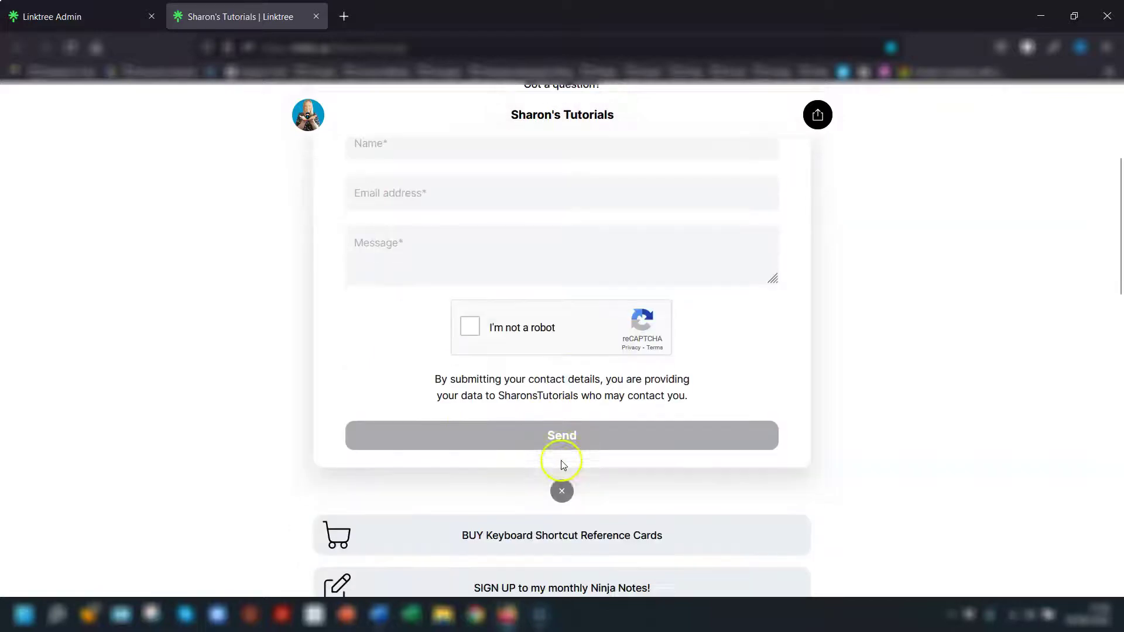
drag(431, 379, 662, 400)
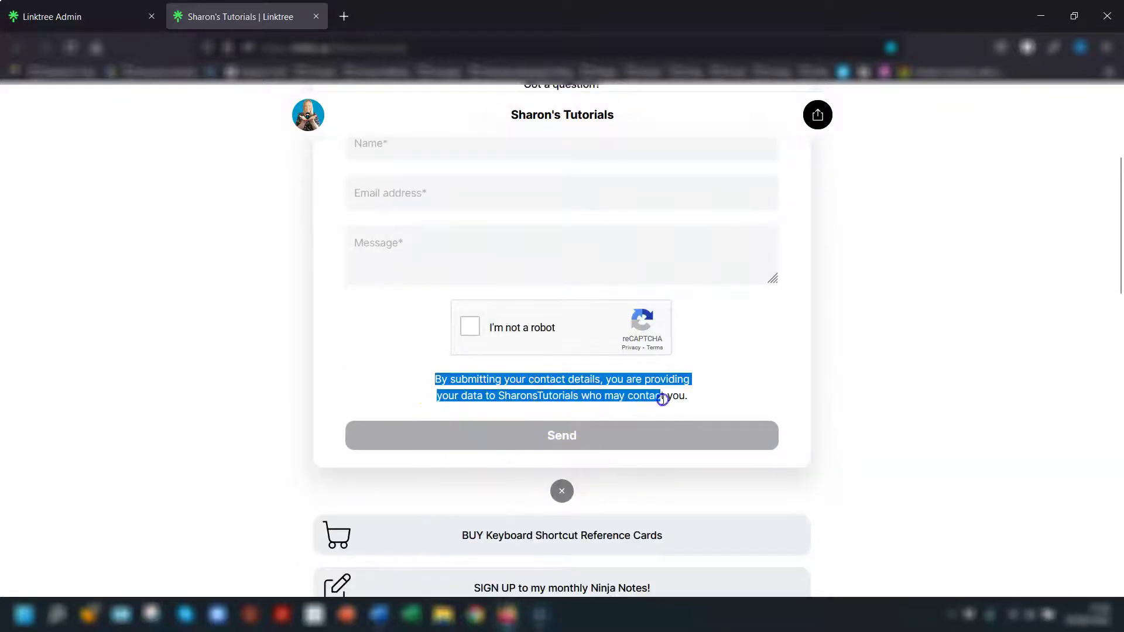
click(691, 402)
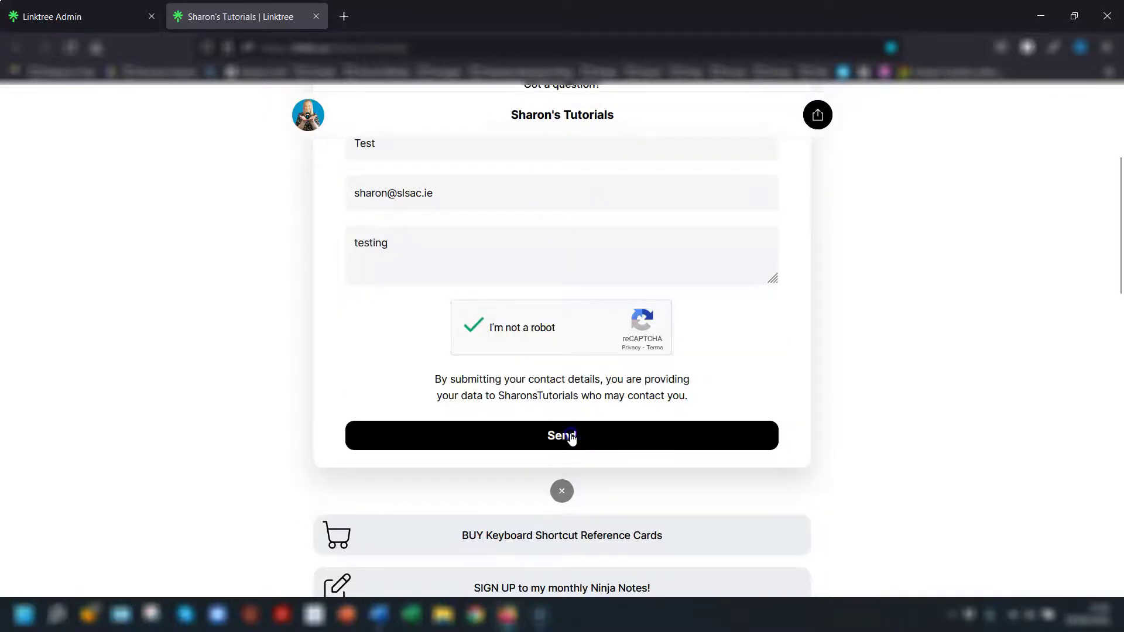
Send a test message through the live Got a question? form.
click(572, 437)
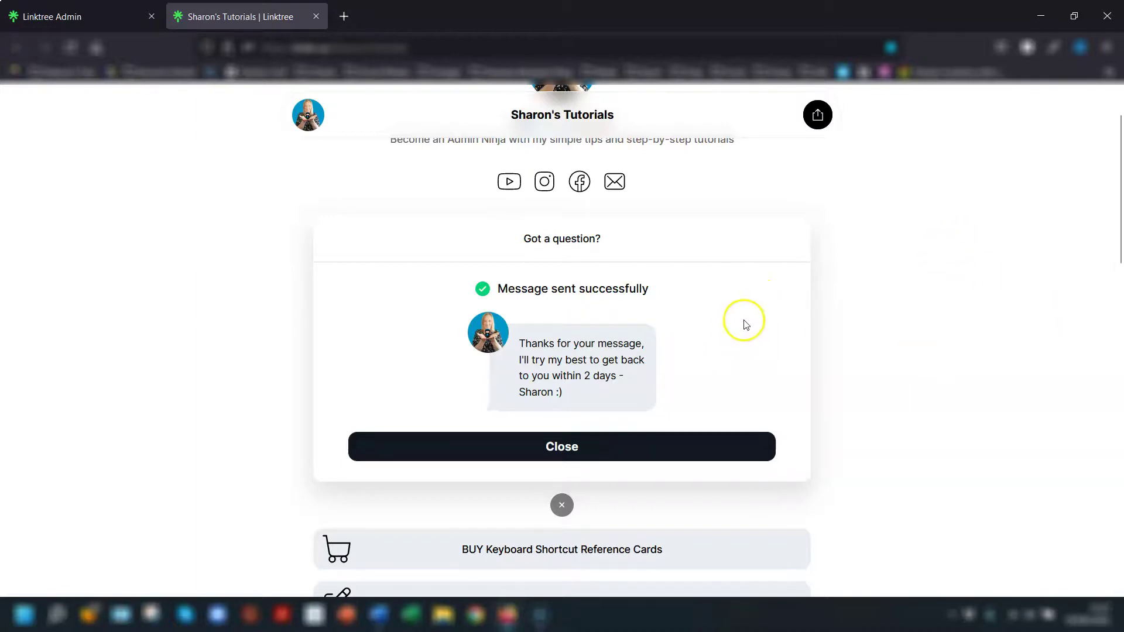
Check Gmail for the 'Form submission received!' email.
click(505, 615)
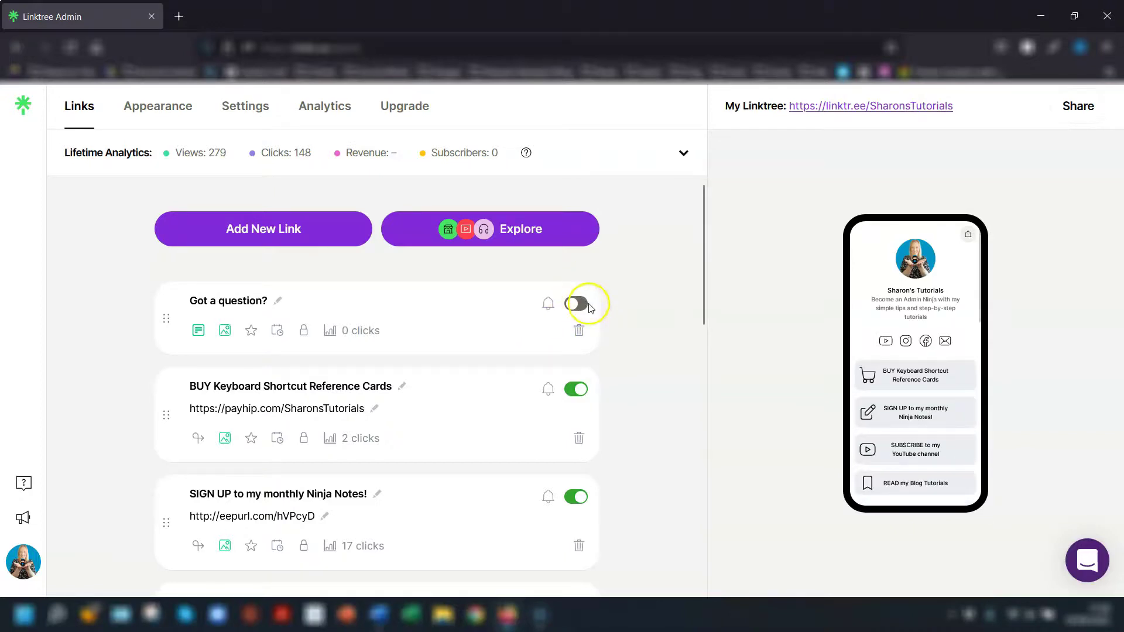
Permanently delete the Got a question? link, confirming with Delete.
click(578, 333)
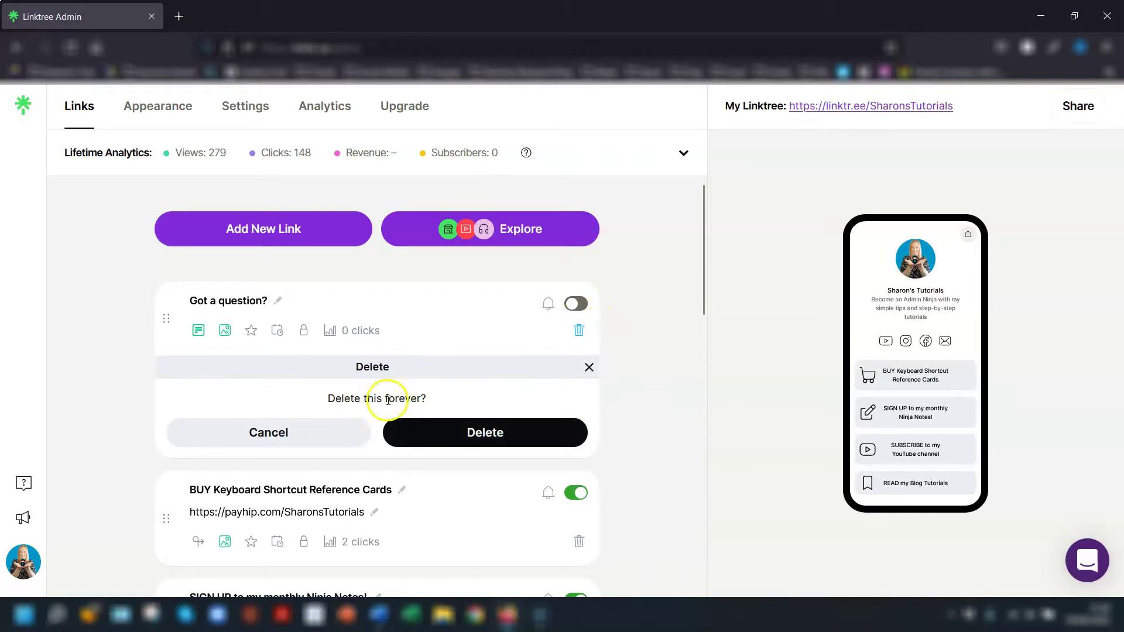
click(497, 436)
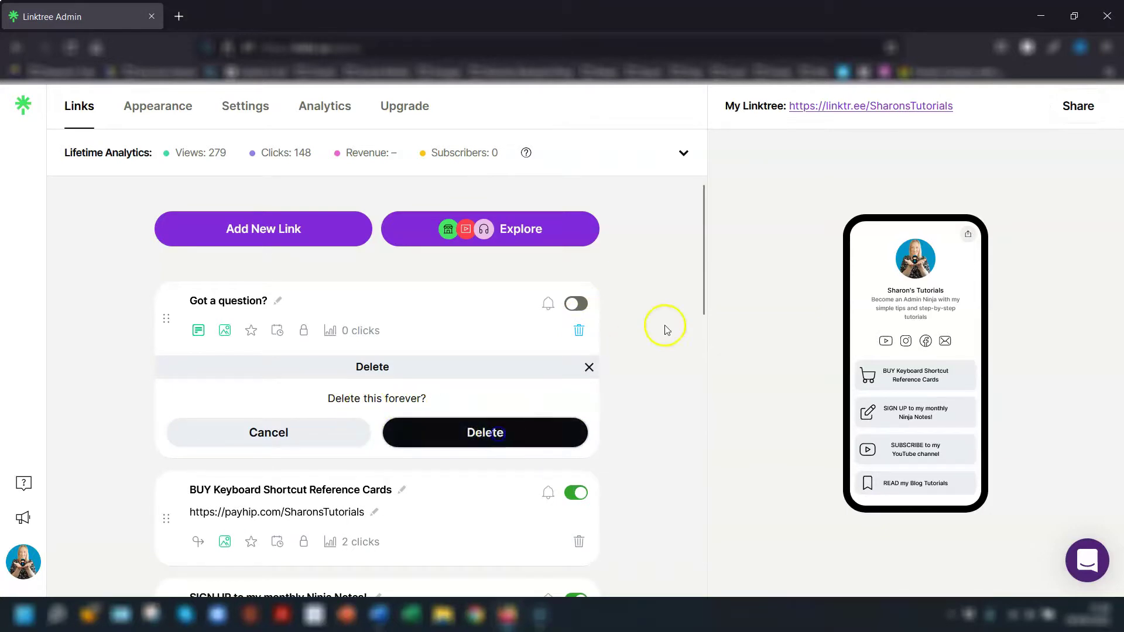